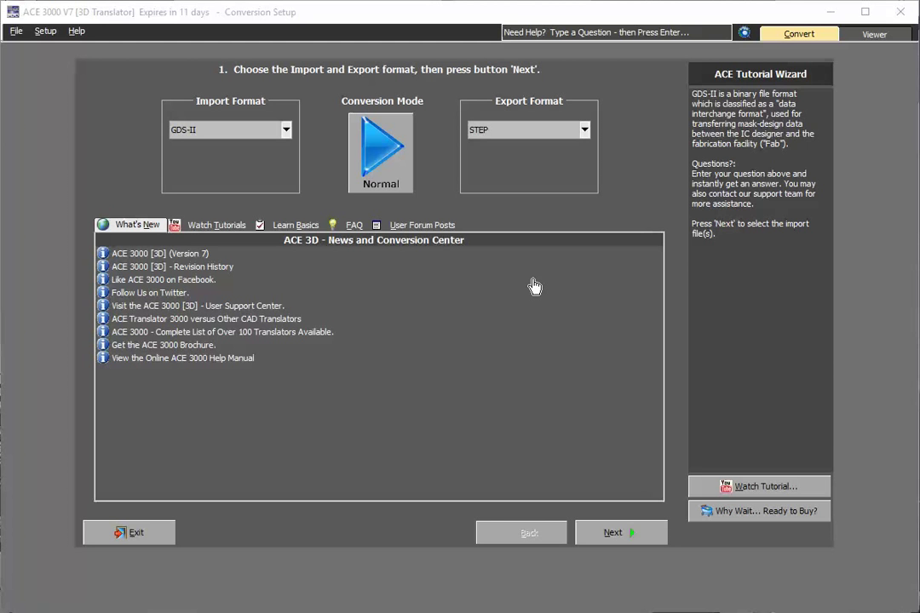
- Set the conversion to GDS-II import format and STEP export format
{"action": "left_click", "coordinate": [287, 133]}
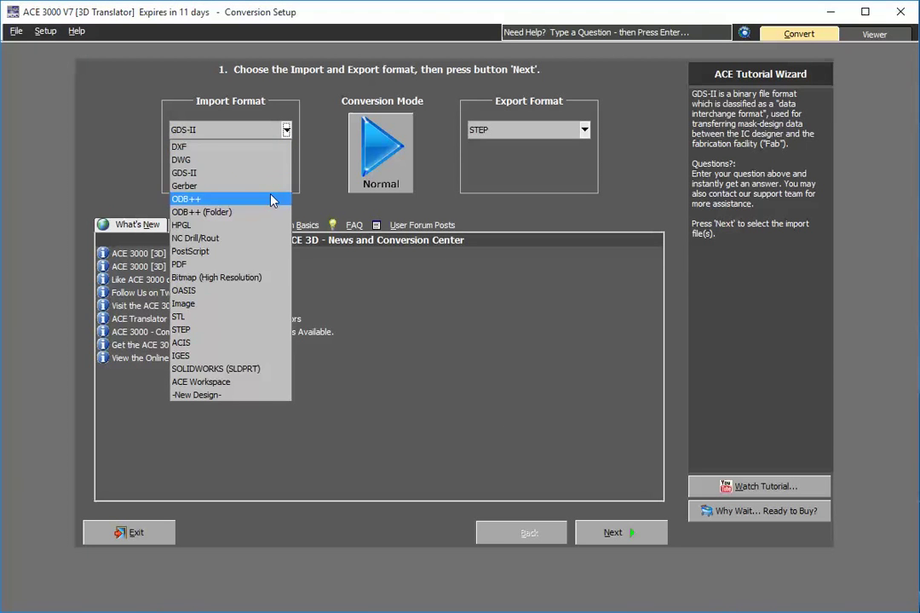
{"action": "left_click", "coordinate": [261, 173]}
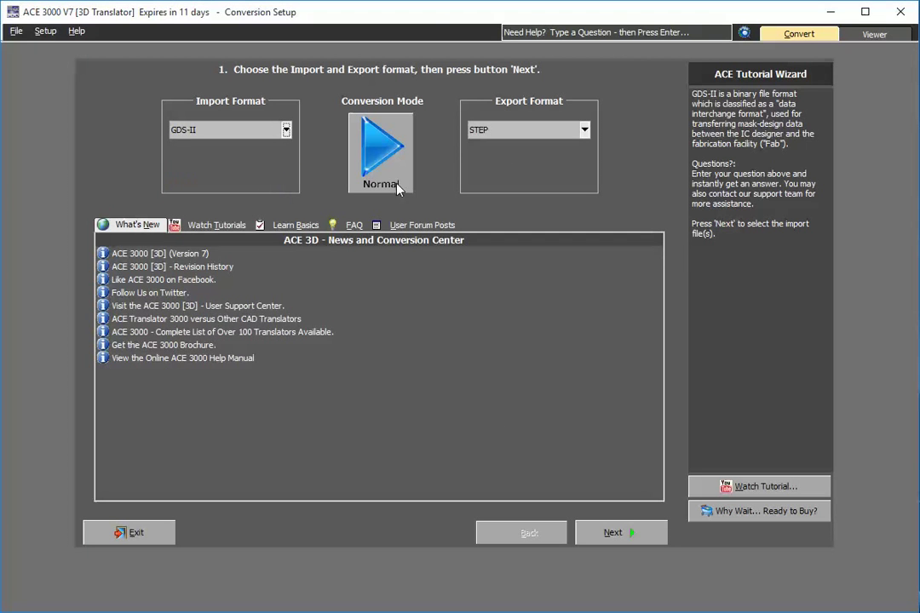
{"action": "left_click", "coordinate": [585, 129]}
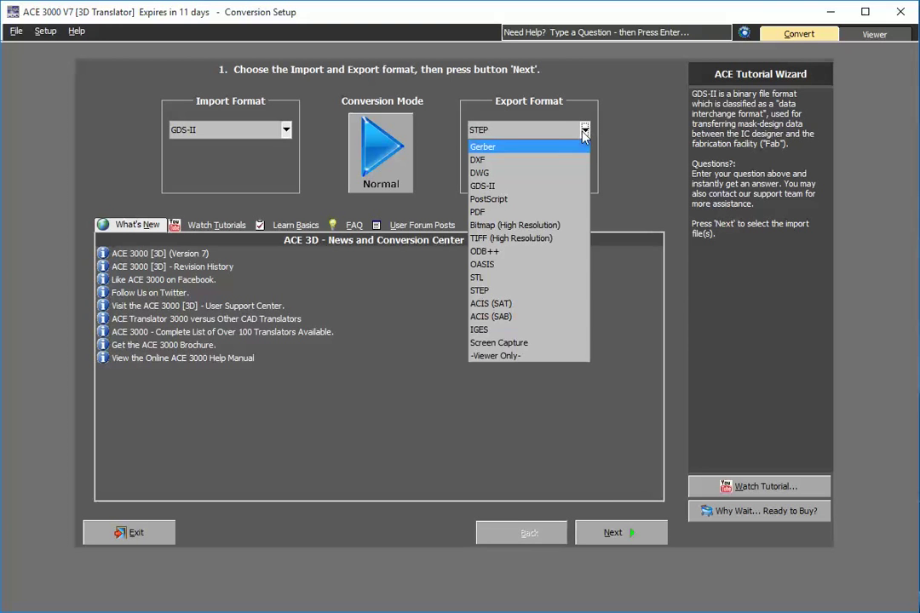
{"action": "left_click", "coordinate": [503, 291]}
{"action": "left_click", "coordinate": [623, 532]}
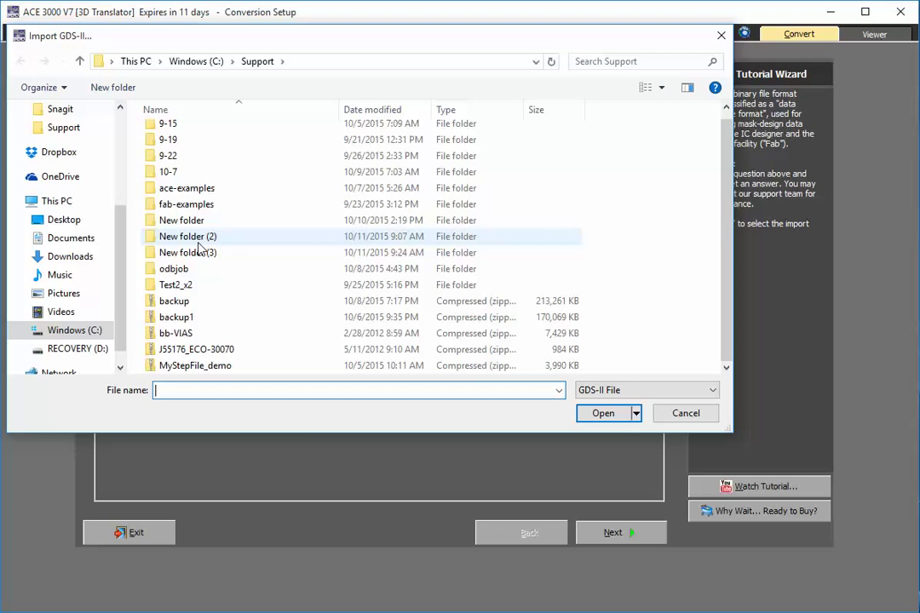
- Open Abacus.gds from the ace-examples > gds folder
{"action": "double_click", "coordinate": [185, 196]}
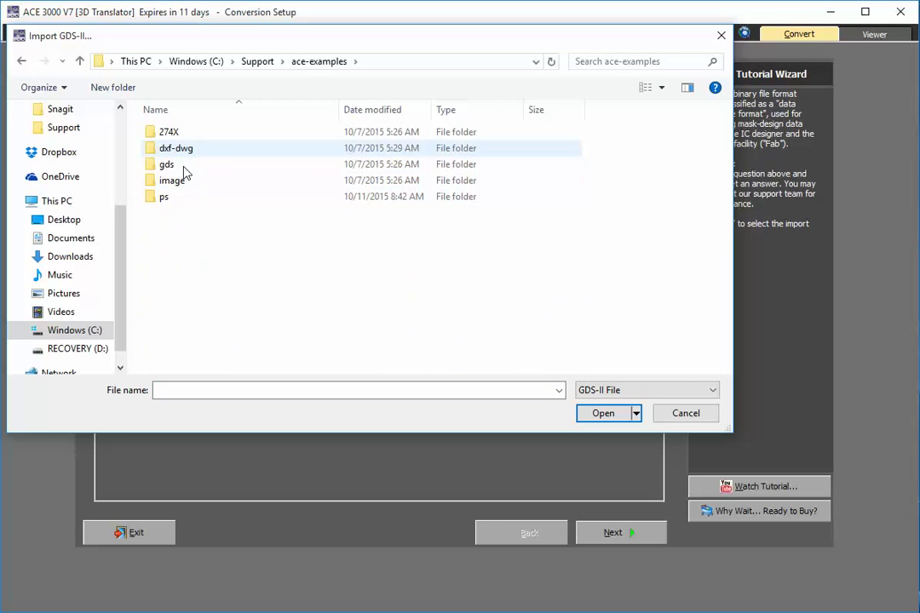
{"action": "double_click", "coordinate": [181, 165]}
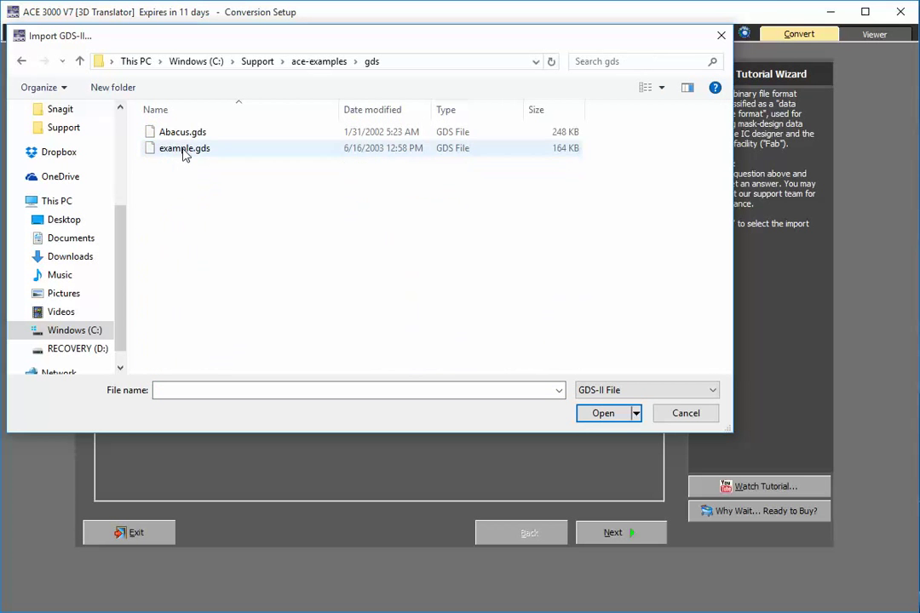
{"action": "left_click", "coordinate": [184, 138]}
{"action": "left_click", "coordinate": [597, 414]}
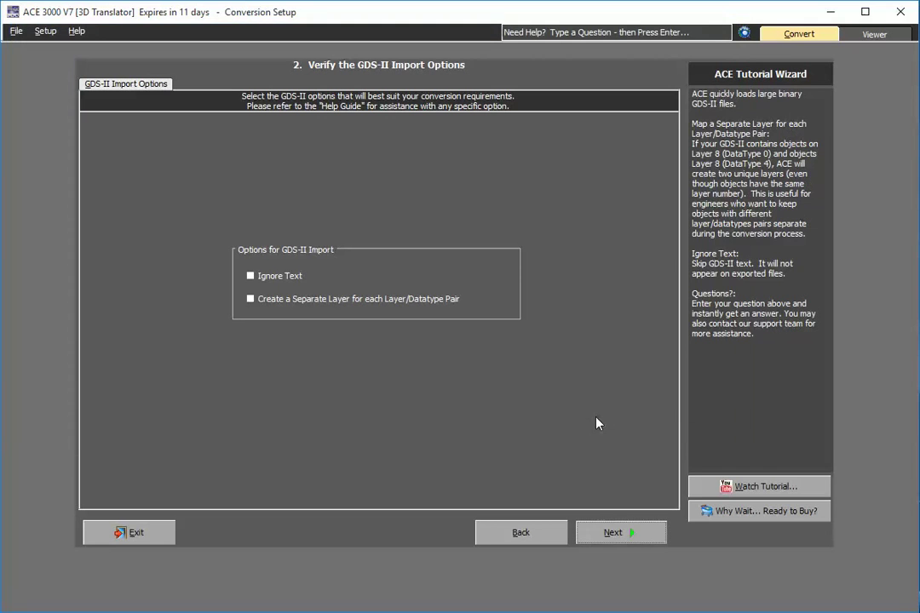
- Enable Show Vias in Metal on the General tab, reviewing the Advanced and STEP options
{"action": "left_click", "coordinate": [603, 537]}
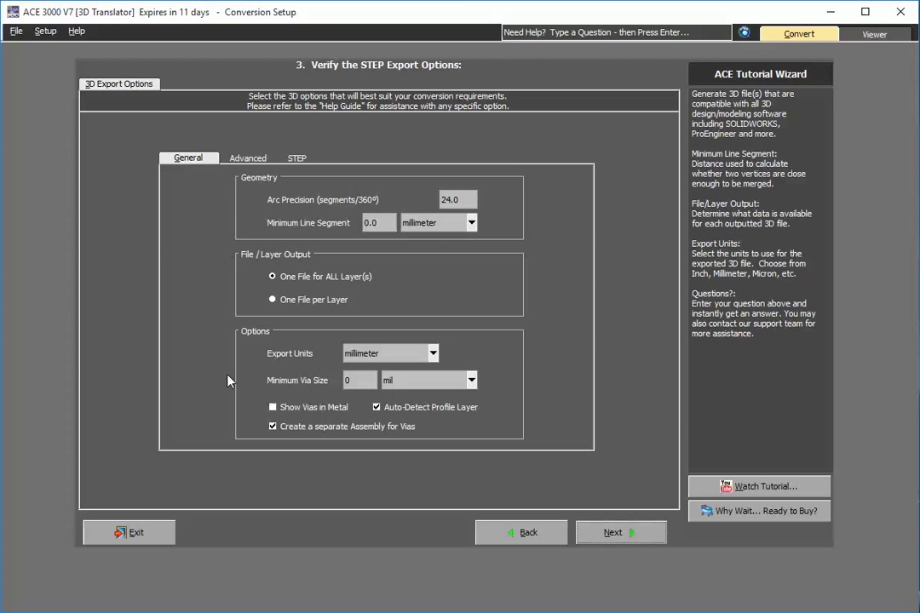
{"action": "left_click", "coordinate": [273, 408]}
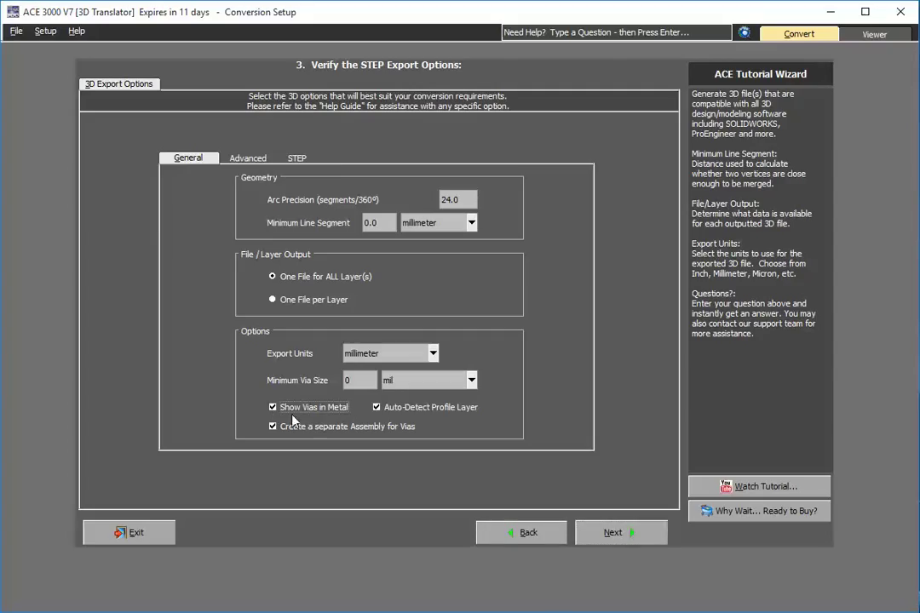
{"action": "left_click", "coordinate": [256, 162]}
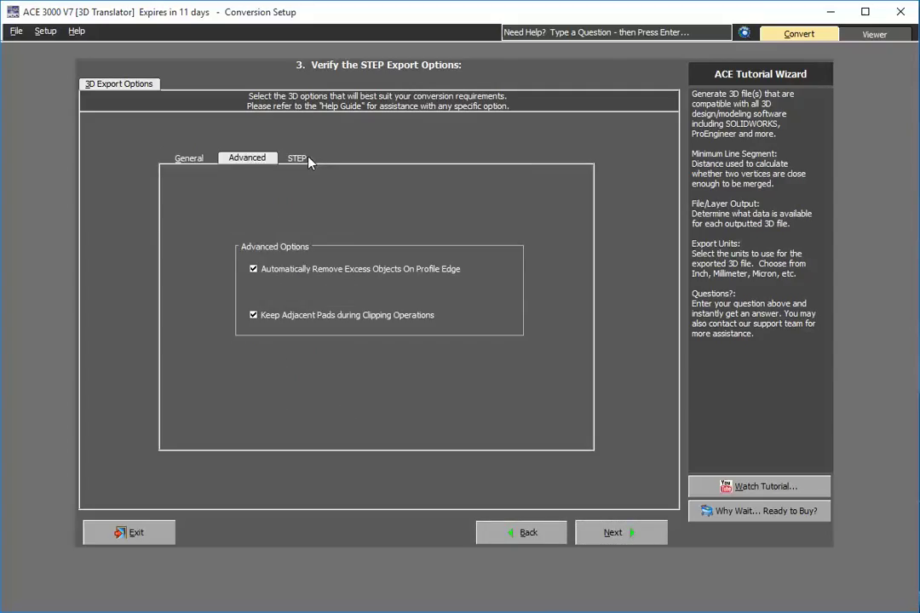
{"action": "left_click", "coordinate": [309, 161]}
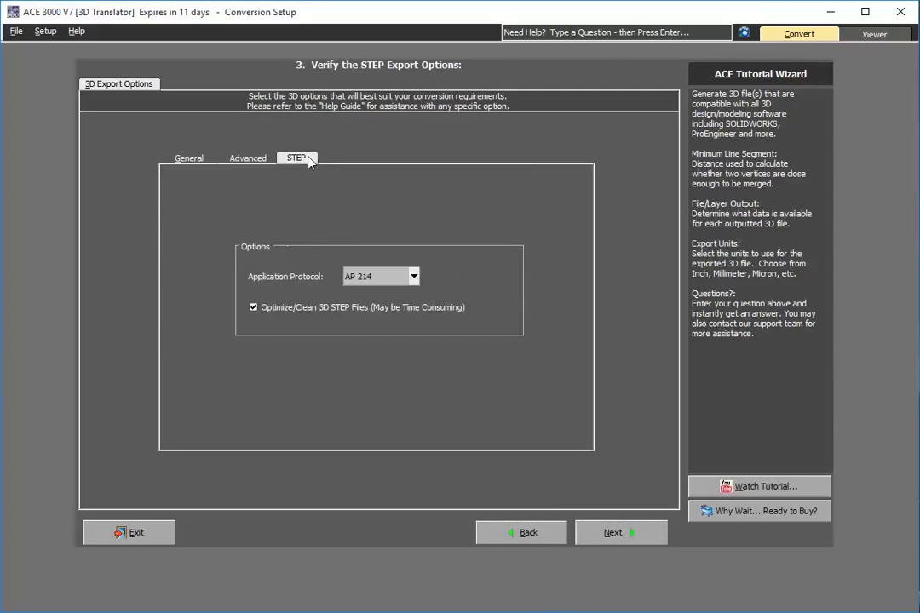
{"action": "left_click", "coordinate": [186, 162]}
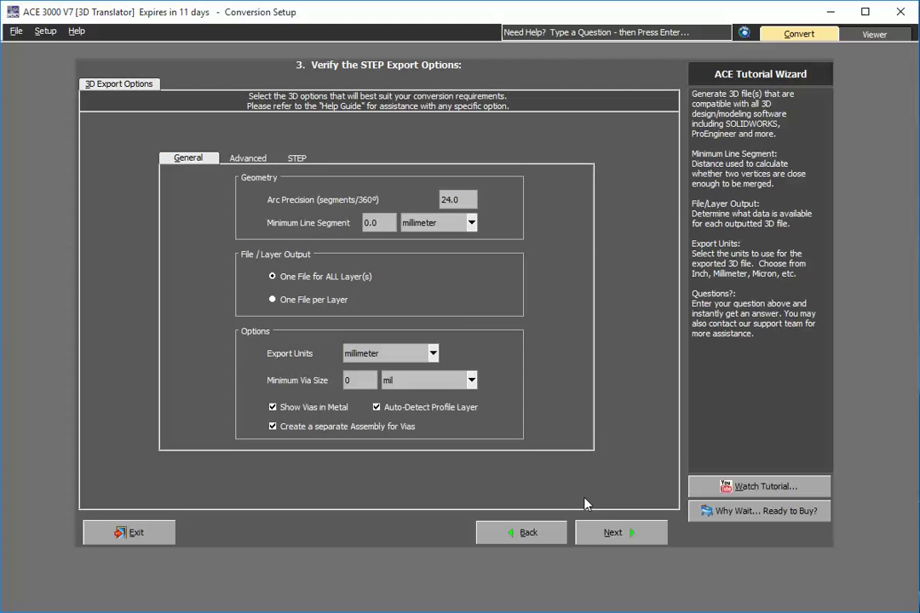
{"action": "left_click", "coordinate": [612, 534]}
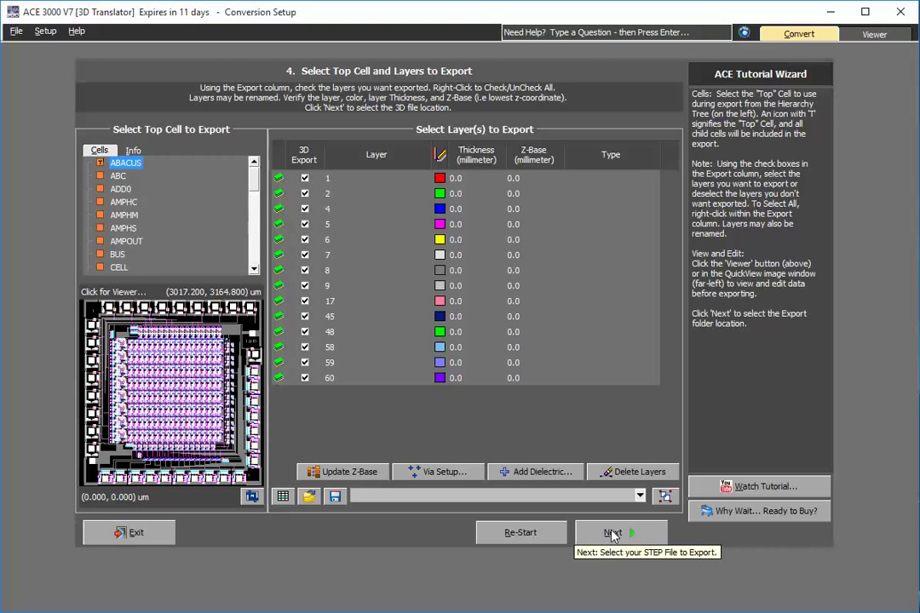
- Open the full ABACUS layout in the Viewer and zoom in
{"action": "left_click", "coordinate": [208, 368]}
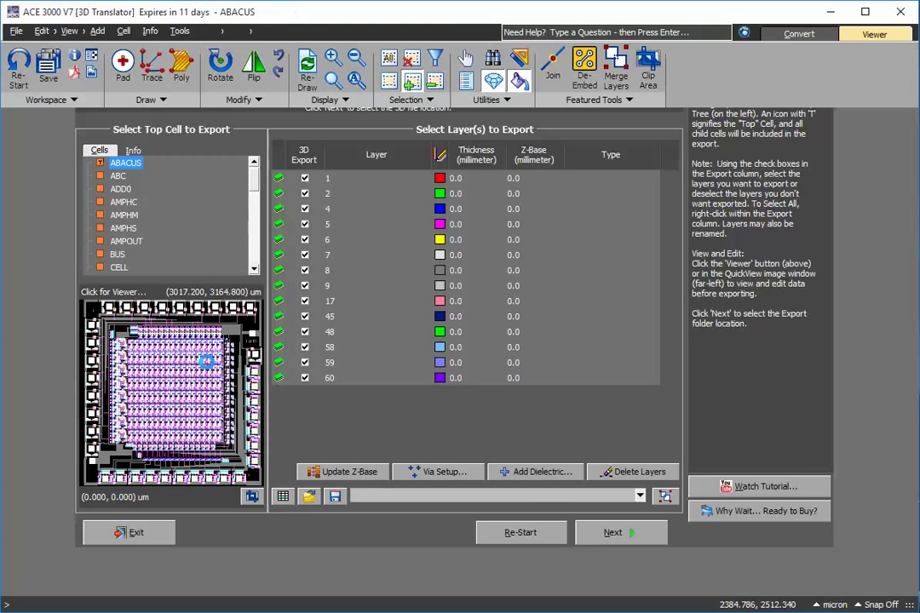
{"action": "scroll", "coordinate": [512, 290], "scroll_direction": "up", "scroll_amount": 2}
{"action": "scroll", "coordinate": [493, 201], "scroll_direction": "up", "scroll_amount": 2}
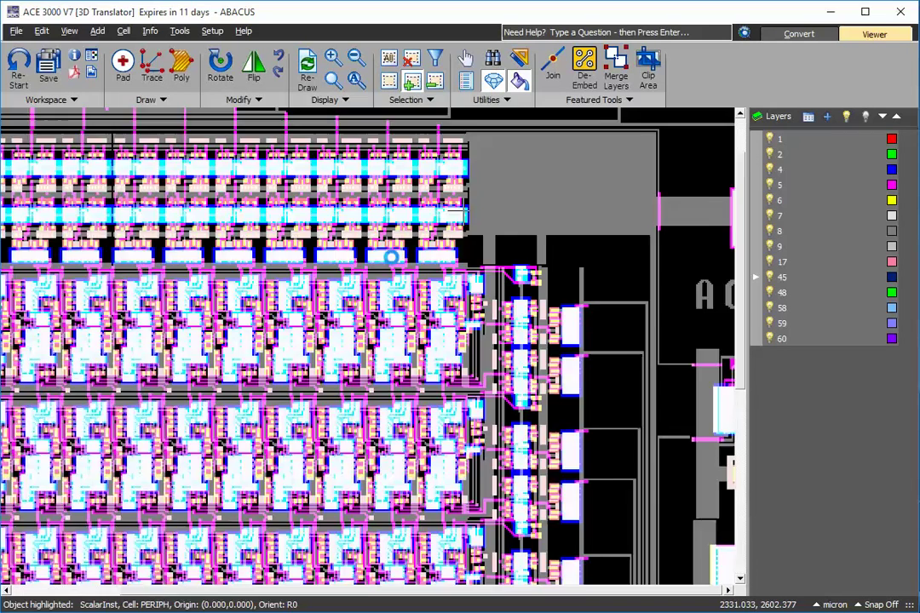
{"action": "scroll", "coordinate": [443, 230], "scroll_direction": "up", "scroll_amount": 2}
{"action": "scroll", "coordinate": [390, 257], "scroll_direction": "up", "scroll_amount": 2}
{"action": "scroll", "coordinate": [493, 338], "scroll_direction": "down", "scroll_amount": 2}
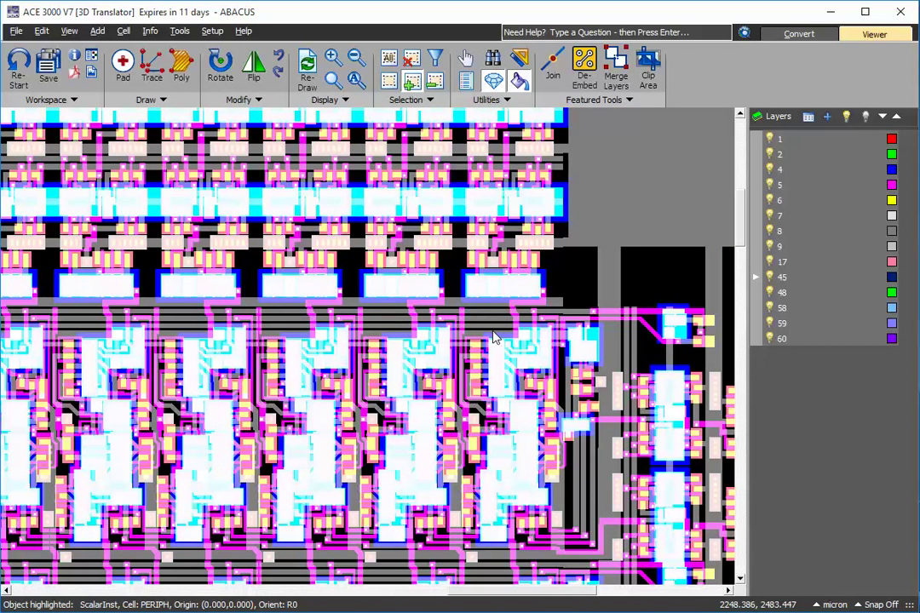
- Isolate layer 5, then also show layers 6 and 8
{"action": "double_click", "coordinate": [781, 186]}
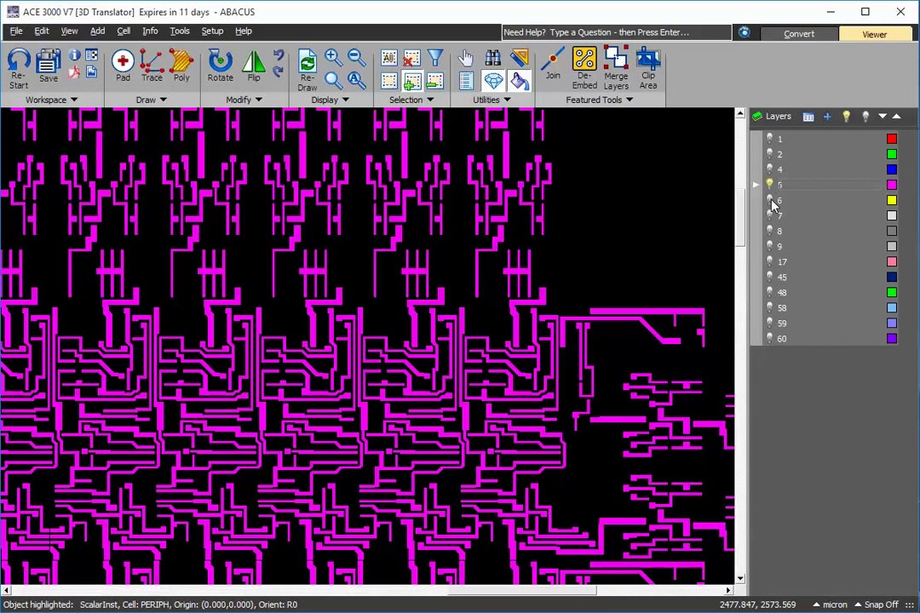
{"action": "left_click", "coordinate": [771, 201]}
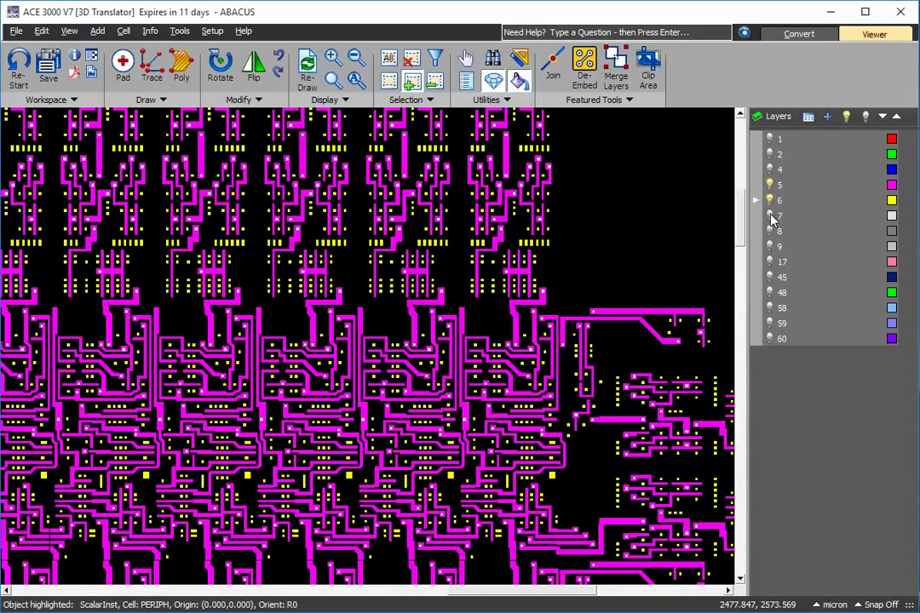
{"action": "left_click", "coordinate": [770, 231]}
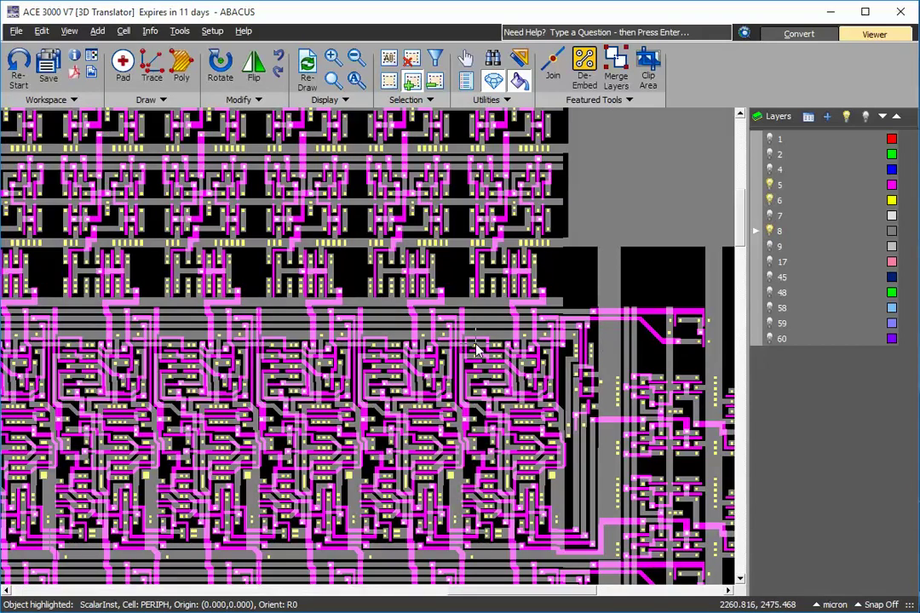
{"action": "scroll", "coordinate": [475, 349], "scroll_direction": "up", "scroll_amount": 2}
{"action": "scroll", "coordinate": [475, 349], "scroll_direction": "down", "scroll_amount": 2}
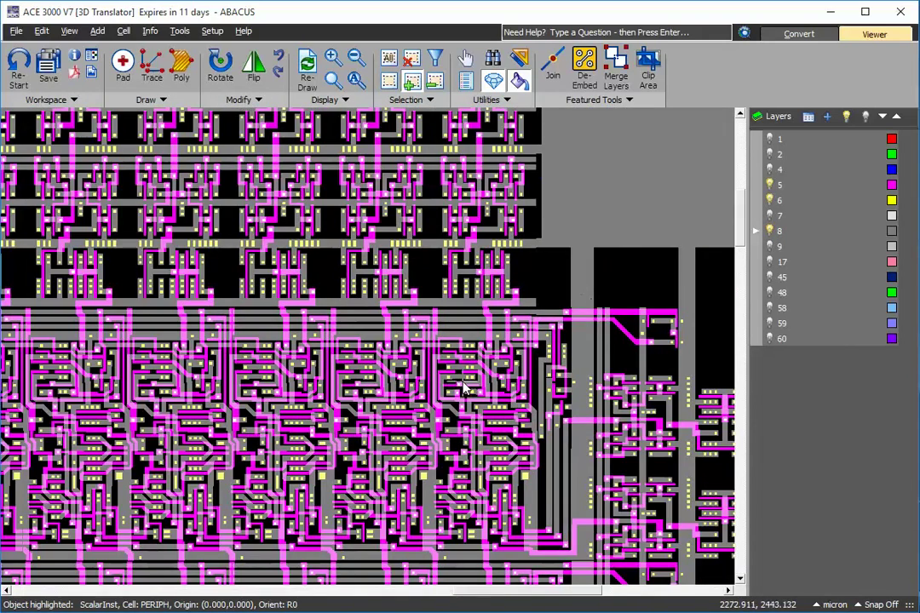
{"action": "scroll", "coordinate": [468, 384], "scroll_direction": "down", "scroll_amount": 2}
{"action": "scroll", "coordinate": [465, 388], "scroll_direction": "up", "scroll_amount": 2}
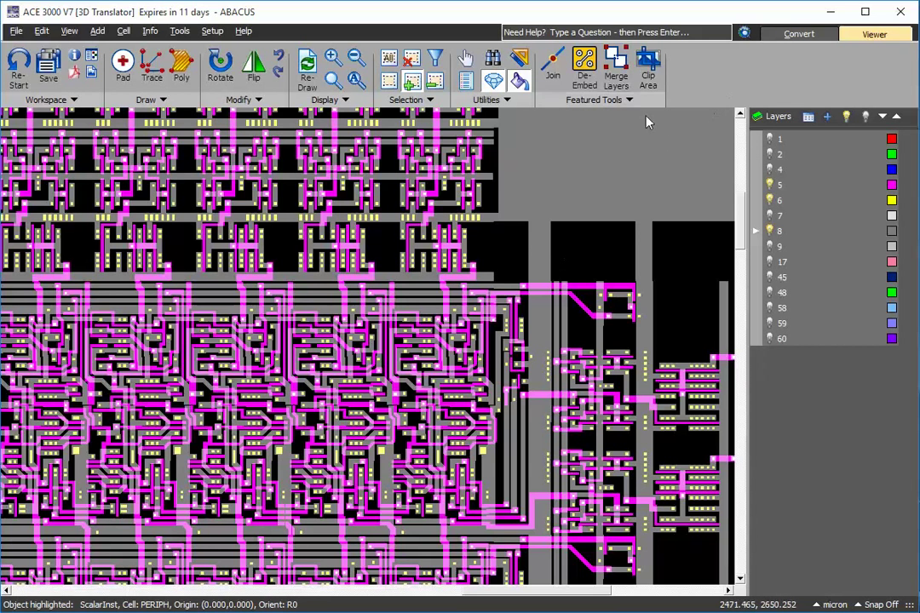
- Outline a four-corner clip region on the ABACUS layout by selected points
{"action": "left_click", "coordinate": [657, 81]}
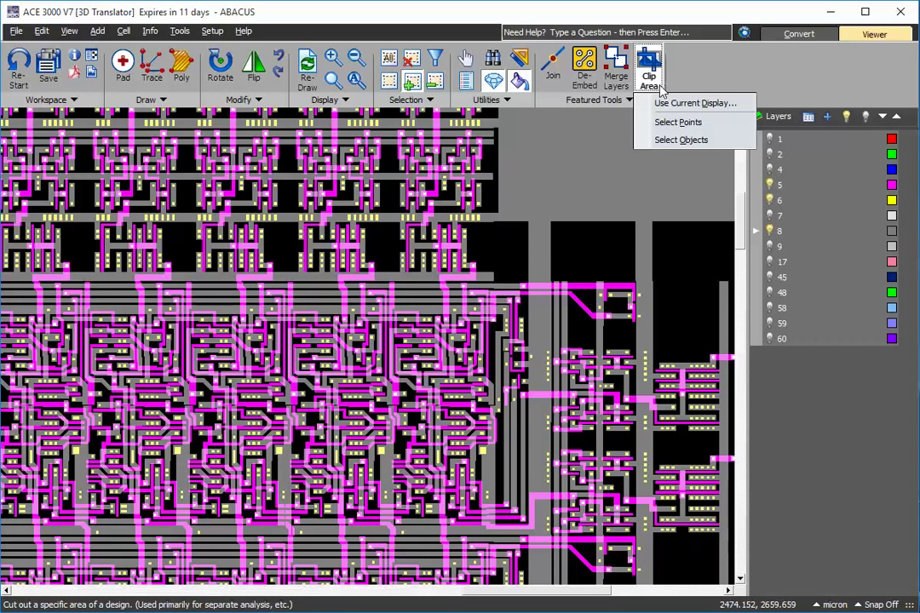
{"action": "left_click", "coordinate": [684, 123]}
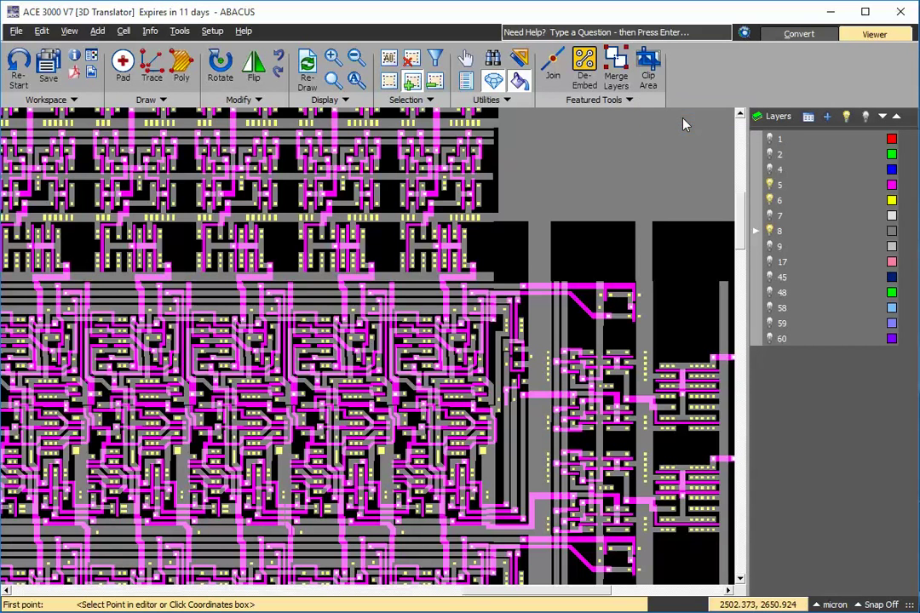
{"action": "left_click", "coordinate": [270, 292]}
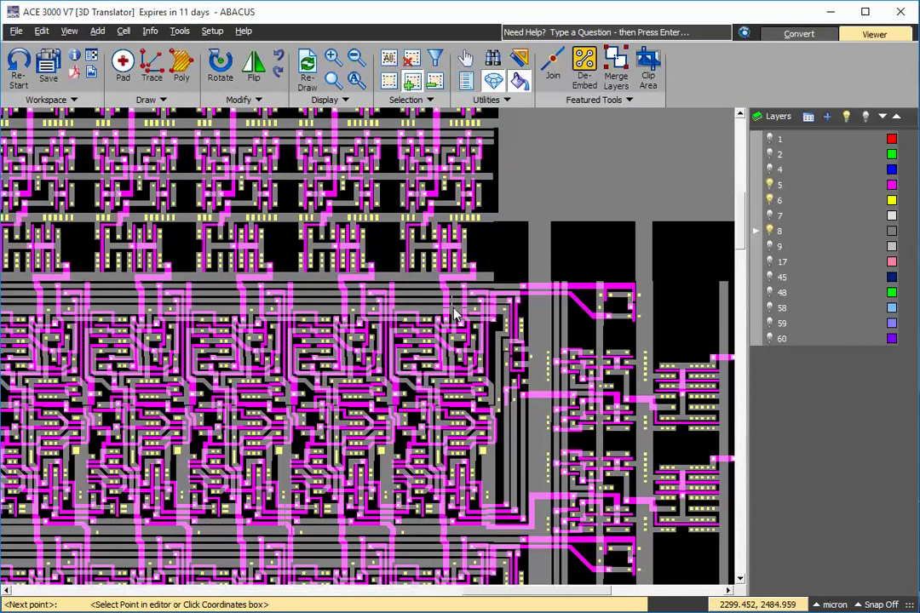
{"action": "left_click", "coordinate": [443, 302]}
{"action": "left_click", "coordinate": [508, 564]}
{"action": "left_click", "coordinate": [206, 558]}
{"action": "right_click", "coordinate": [493, 564]}
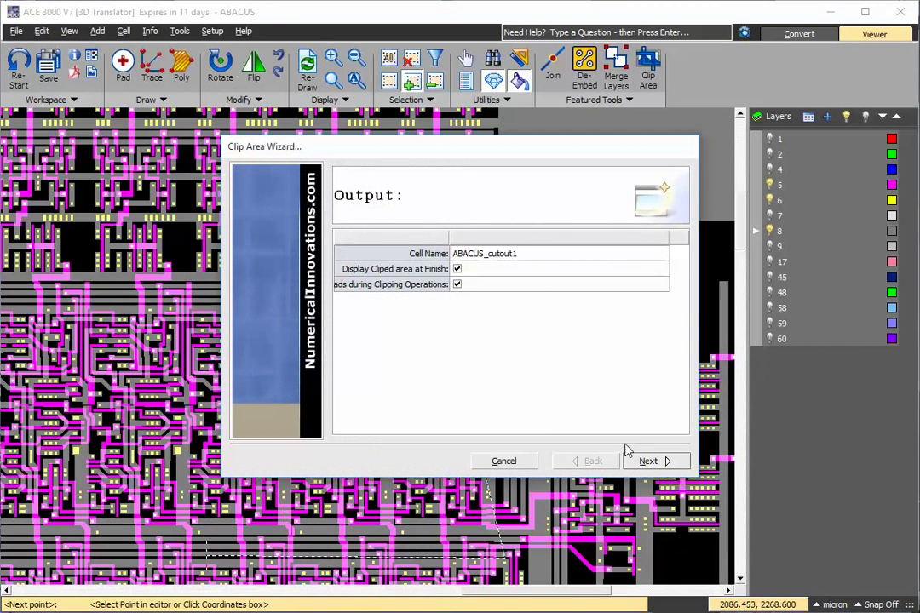
- Save the clipped area as cell ABACUS_cutout1 and continue to the 3D conversion
{"action": "left_click", "coordinate": [645, 461]}
{"action": "left_click", "coordinate": [646, 461]}
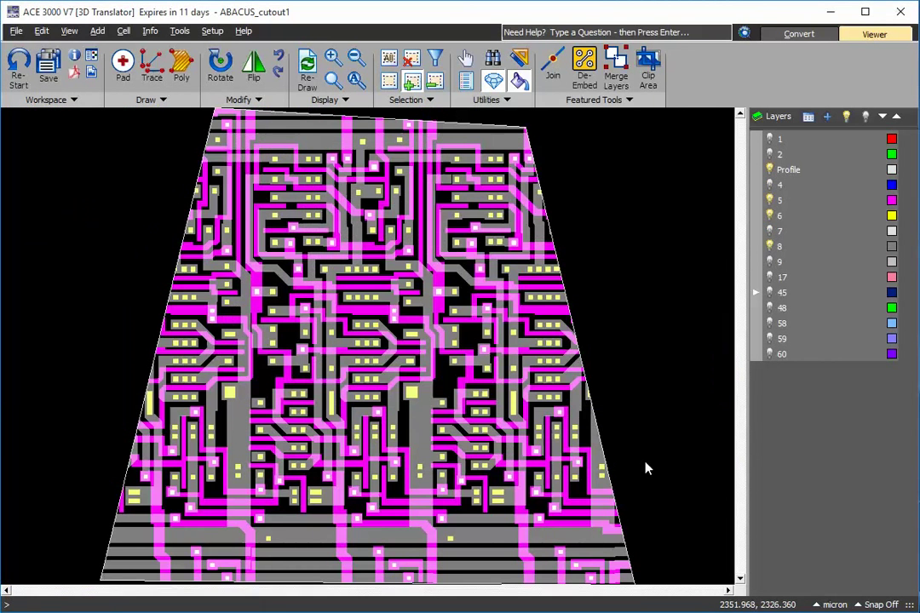
{"action": "left_click", "coordinate": [796, 33]}
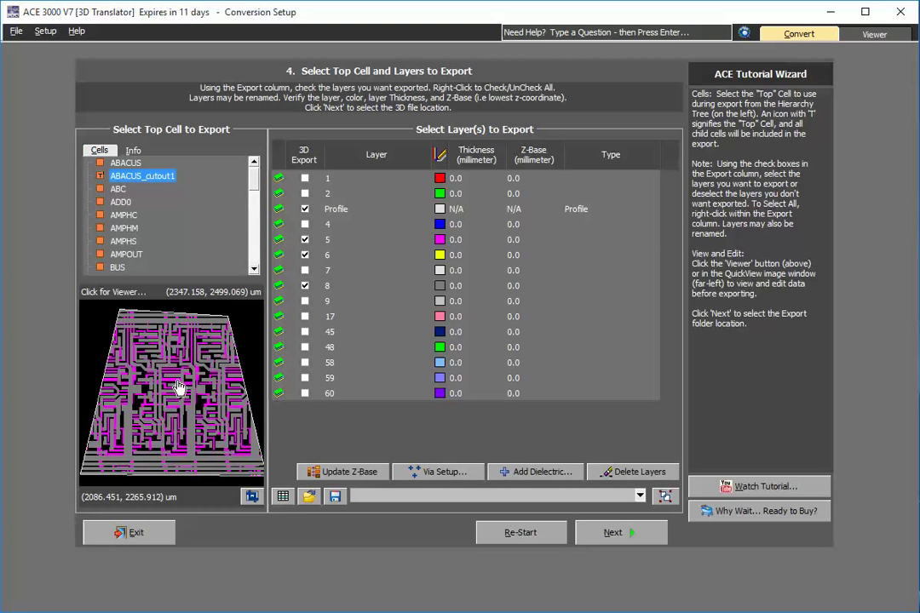
- Set layer types: layer 5 Metal, layer 6 Via Thru, layer 8 Metal
{"action": "left_click", "coordinate": [555, 239]}
{"action": "left_click", "coordinate": [583, 240]}
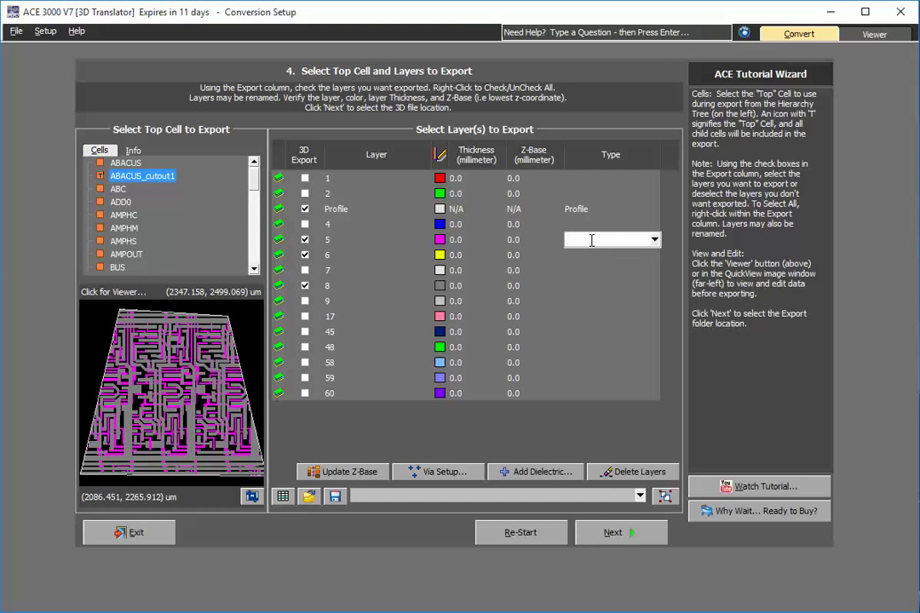
{"action": "left_click", "coordinate": [591, 240]}
{"action": "left_click", "coordinate": [595, 284]}
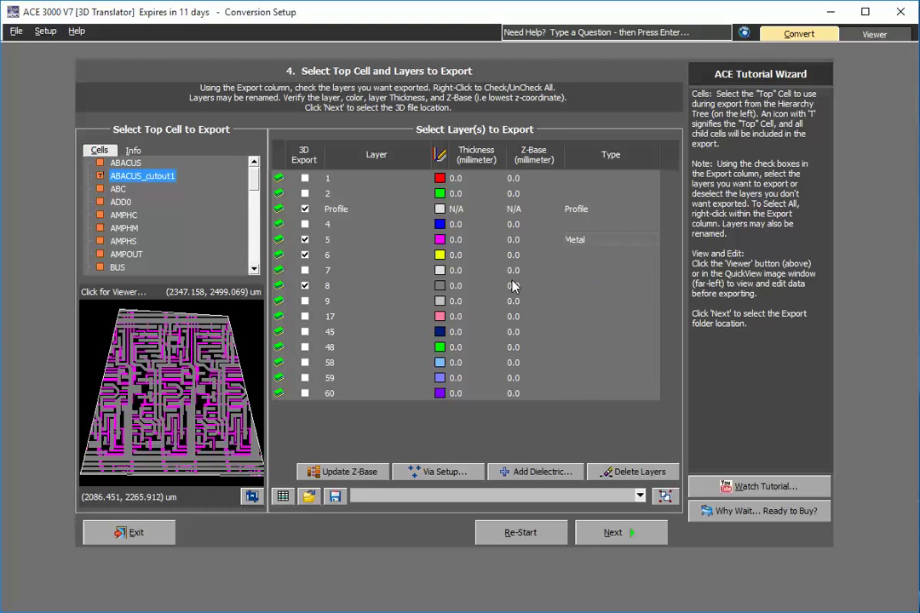
{"action": "left_click", "coordinate": [610, 255]}
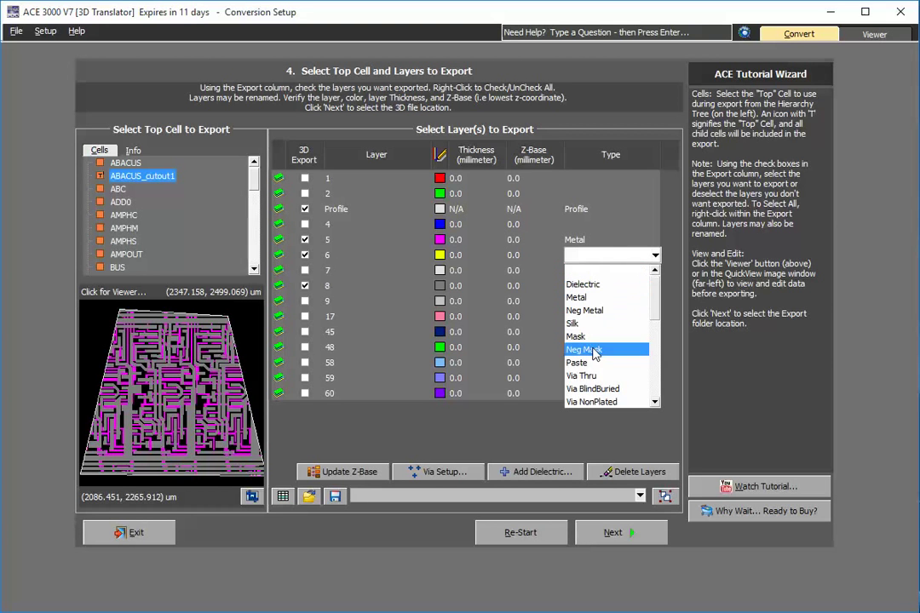
{"action": "left_click", "coordinate": [593, 376]}
{"action": "left_click", "coordinate": [607, 285]}
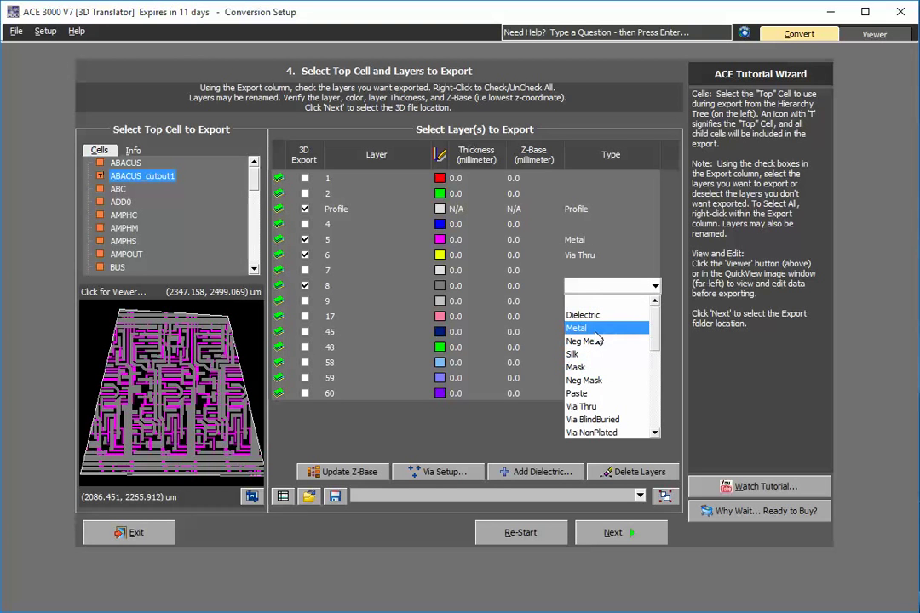
{"action": "left_click", "coordinate": [588, 328]}
- Give layers 8 and 5 a 0.005 mm thickness and auto-update their Z-bases
{"action": "left_click", "coordinate": [453, 288]}
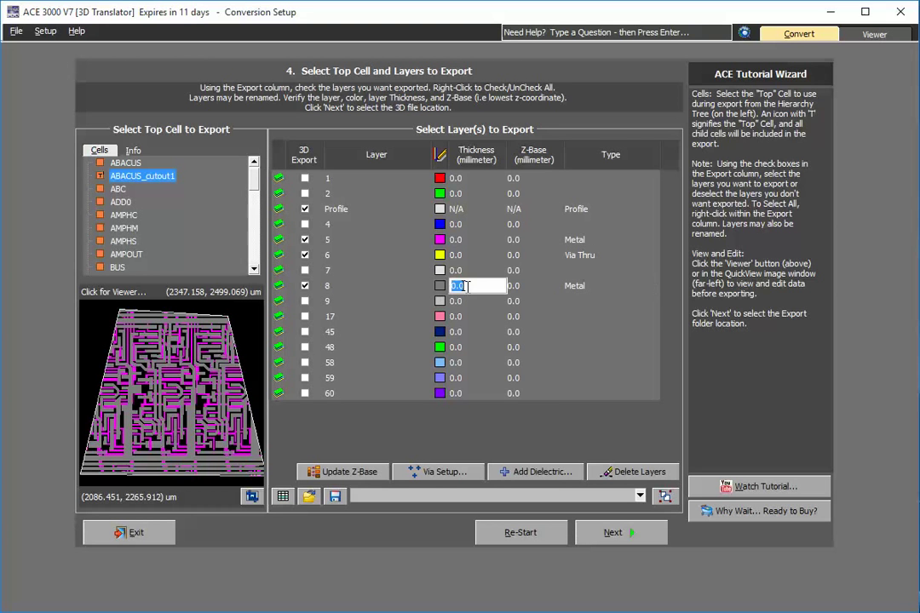
{"action": "type", "text": "0"}
{"action": "type", "text": "5"}
{"action": "left_click", "coordinate": [481, 255]}
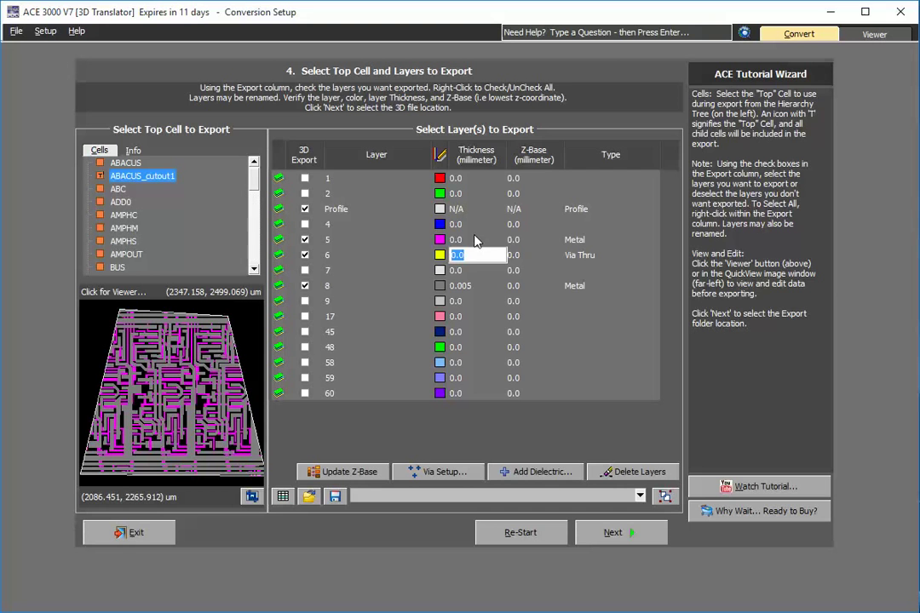
{"action": "left_click", "coordinate": [471, 239]}
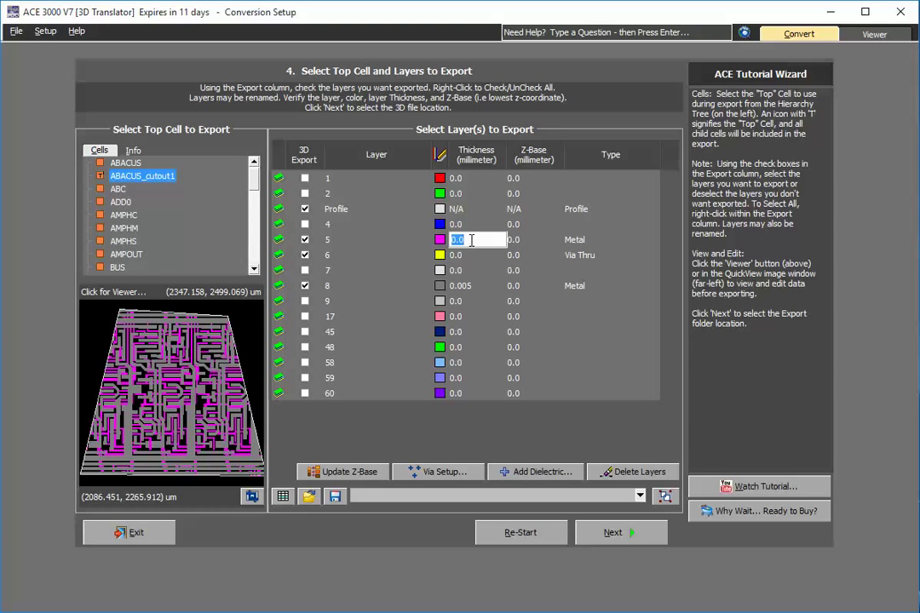
{"action": "type", "text": "0.00"}
{"action": "type", "text": "5"}
{"action": "key", "text": "Return"}
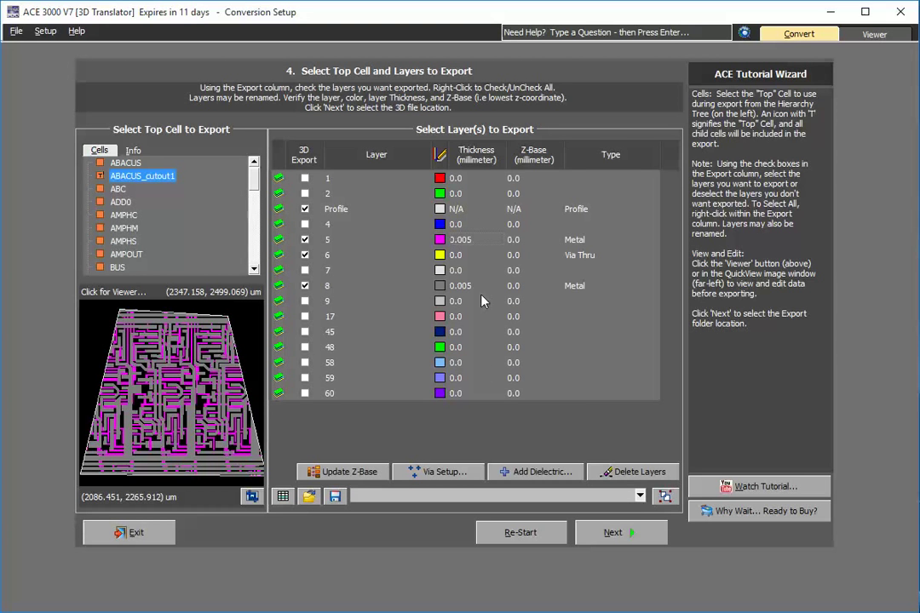
{"action": "left_click", "coordinate": [349, 472]}
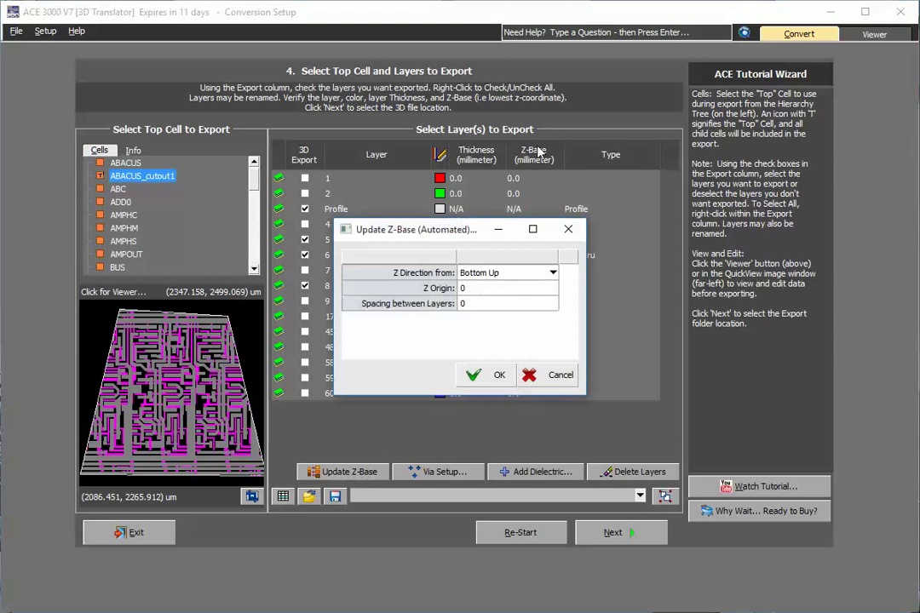
{"action": "left_click", "coordinate": [498, 377]}
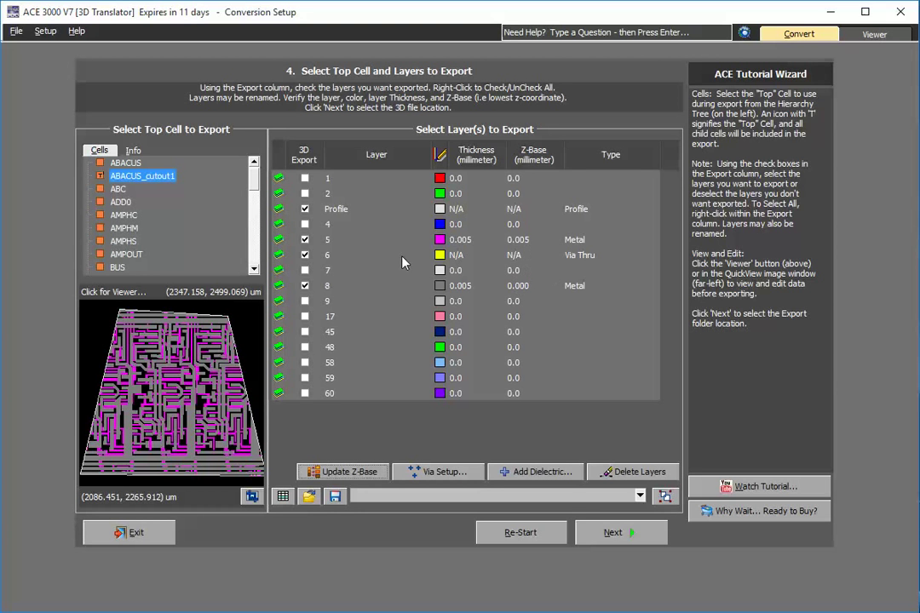
- Save the ABACUS_cutout1 STEP export into the Support folder
{"action": "left_click", "coordinate": [609, 533]}
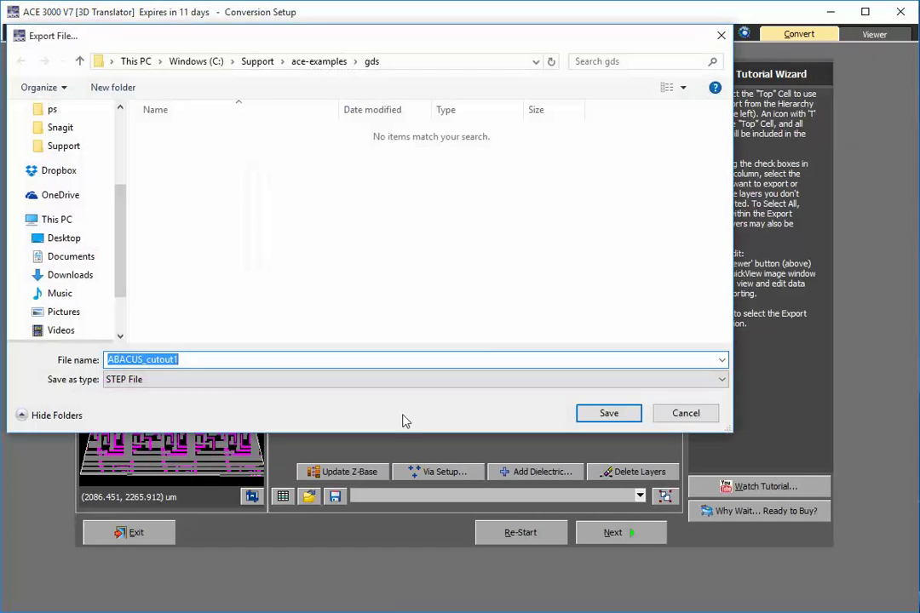
{"action": "left_click", "coordinate": [257, 61]}
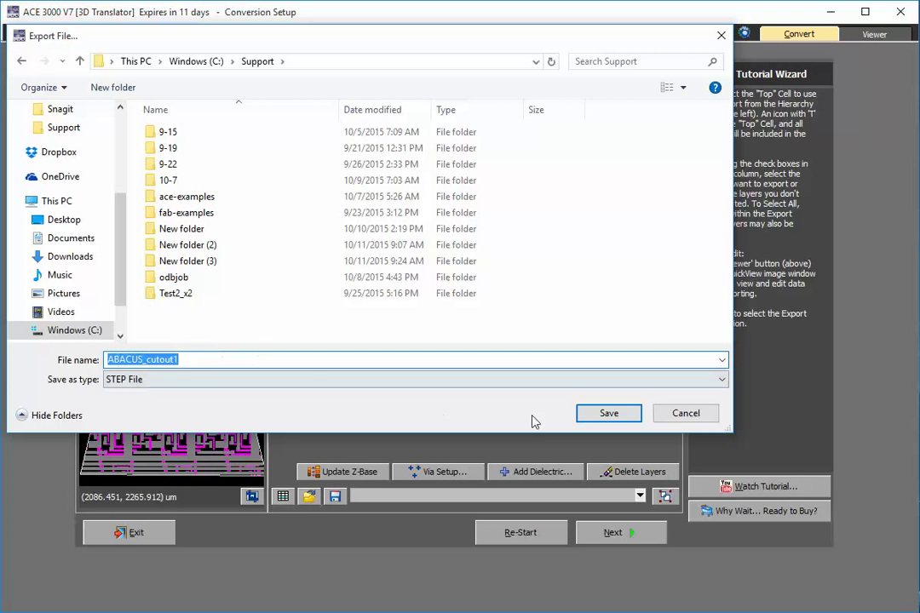
{"action": "left_click", "coordinate": [608, 414]}
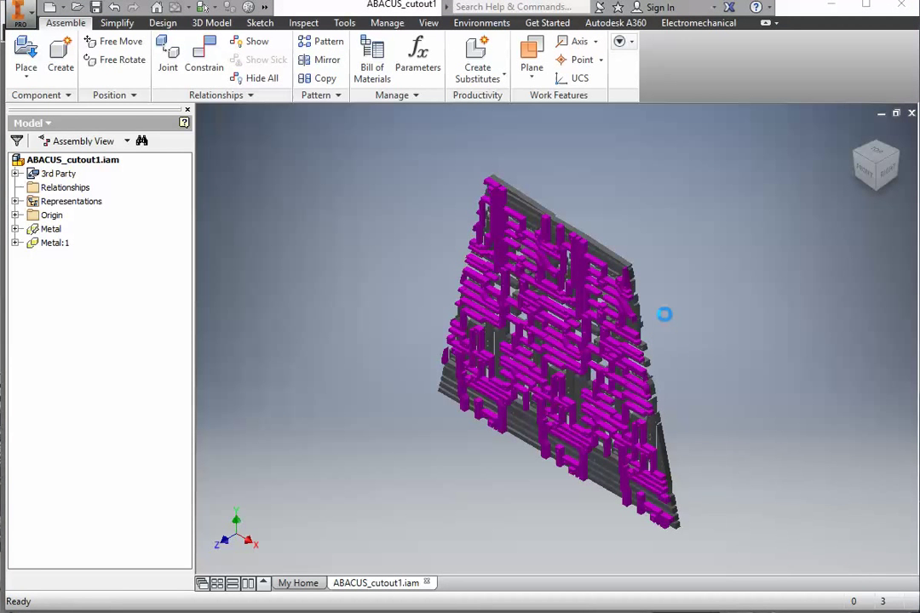
- Zoom and orbit the Inventor assembly to a tilted close-up of the metal traces
{"action": "scroll", "coordinate": [754, 312], "scroll_direction": "down", "scroll_amount": 3}
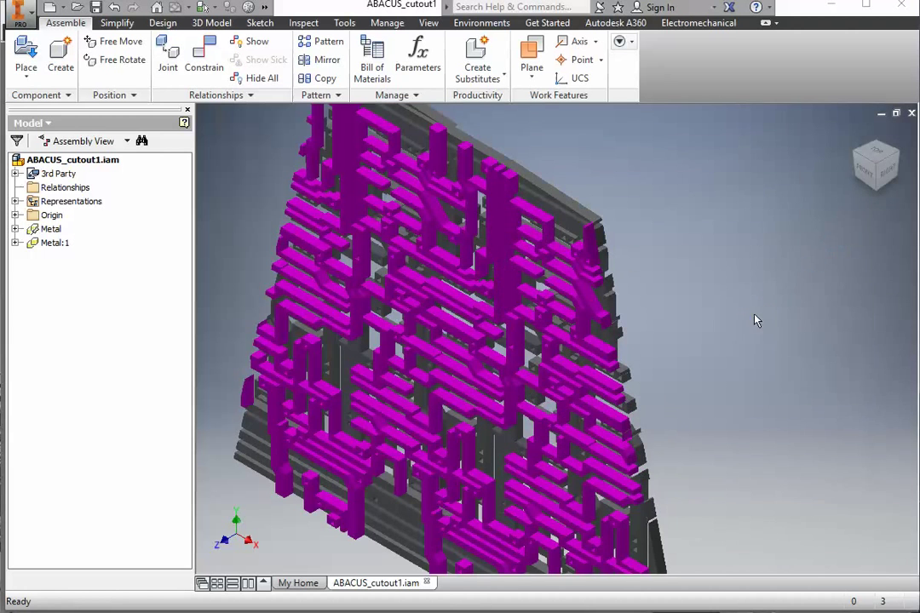
{"action": "left_click", "coordinate": [889, 169]}
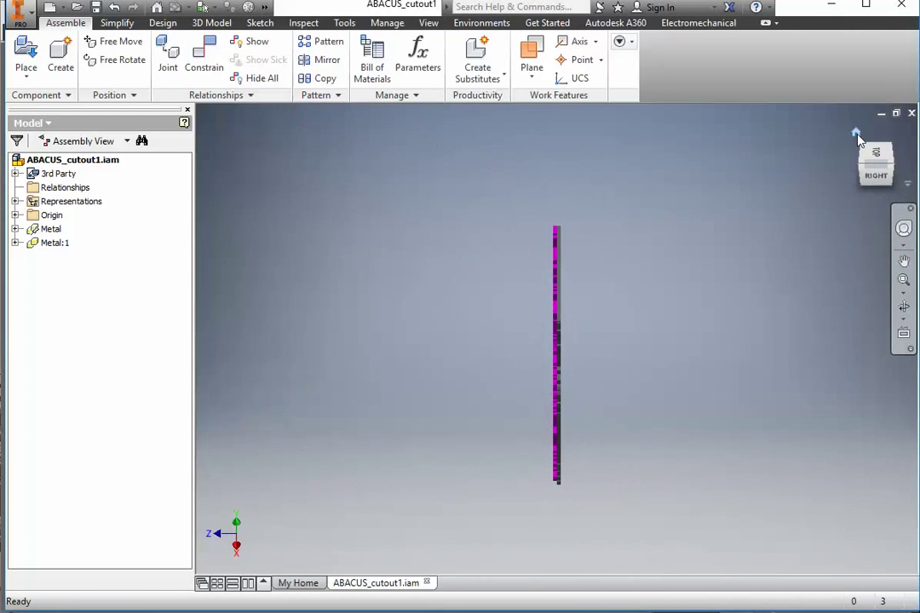
{"action": "left_click", "coordinate": [856, 134]}
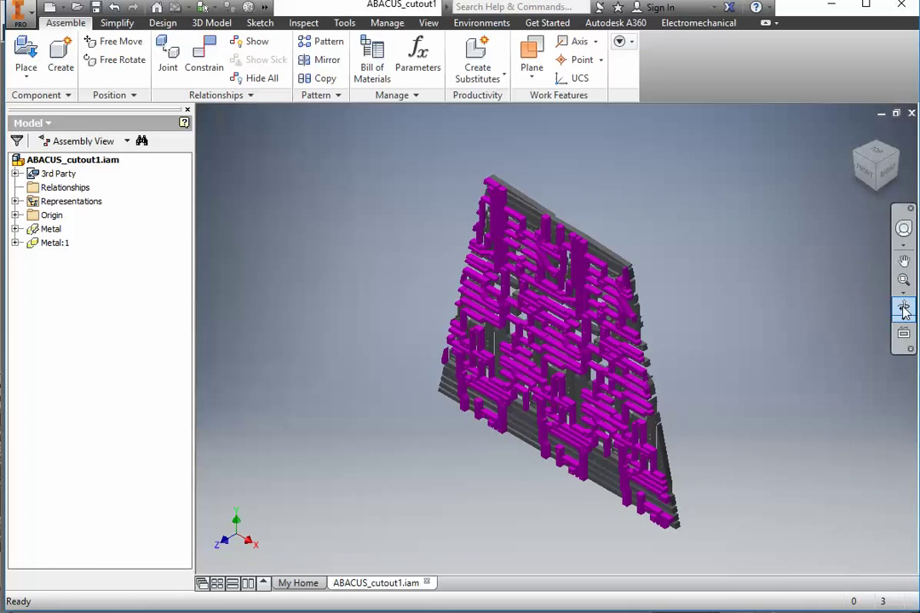
{"action": "left_click", "coordinate": [904, 309]}
{"action": "mouse_move", "coordinate": [642, 314]}
{"action": "left_mouse_down"}
{"action": "mouse_move", "coordinate": [487, 298]}
{"action": "mouse_move", "coordinate": [489, 230]}
{"action": "mouse_move", "coordinate": [494, 303]}
{"action": "mouse_move", "coordinate": [510, 315]}
{"action": "left_mouse_up"}
{"action": "scroll", "coordinate": [511, 268], "scroll_direction": "up", "scroll_amount": 5}
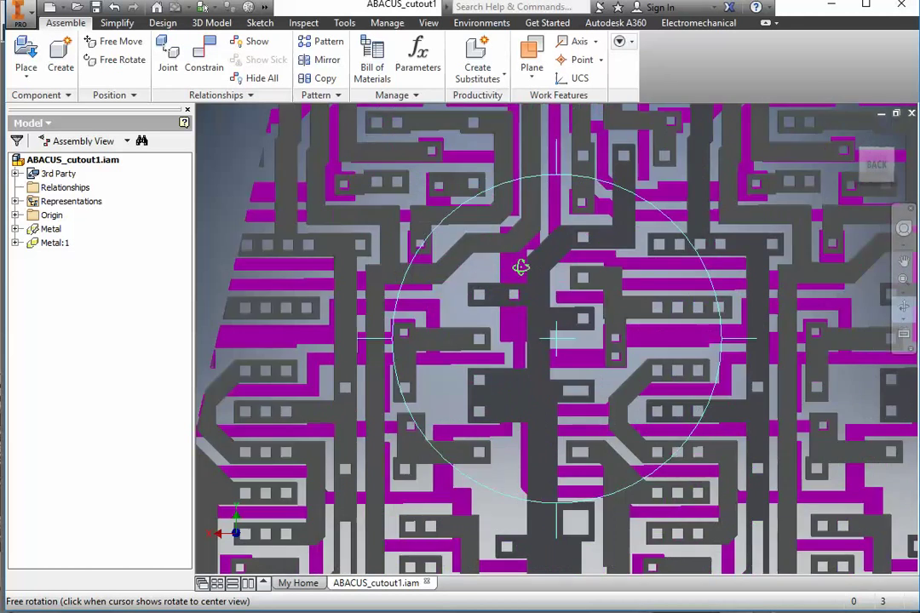
{"action": "mouse_move", "coordinate": [520, 262]}
{"action": "left_mouse_down"}
{"action": "mouse_move", "coordinate": [544, 292]}
{"action": "mouse_move", "coordinate": [608, 316]}
{"action": "mouse_move", "coordinate": [672, 322]}
{"action": "mouse_move", "coordinate": [723, 267]}
{"action": "mouse_move", "coordinate": [617, 278]}
{"action": "mouse_move", "coordinate": [531, 256]}
{"action": "mouse_move", "coordinate": [480, 269]}
{"action": "mouse_move", "coordinate": [472, 284]}
{"action": "left_mouse_up"}
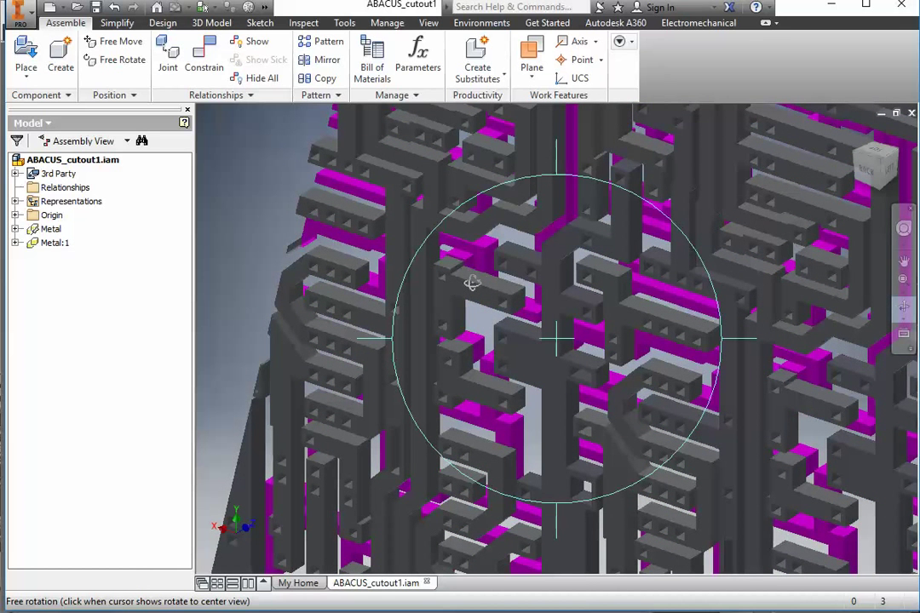